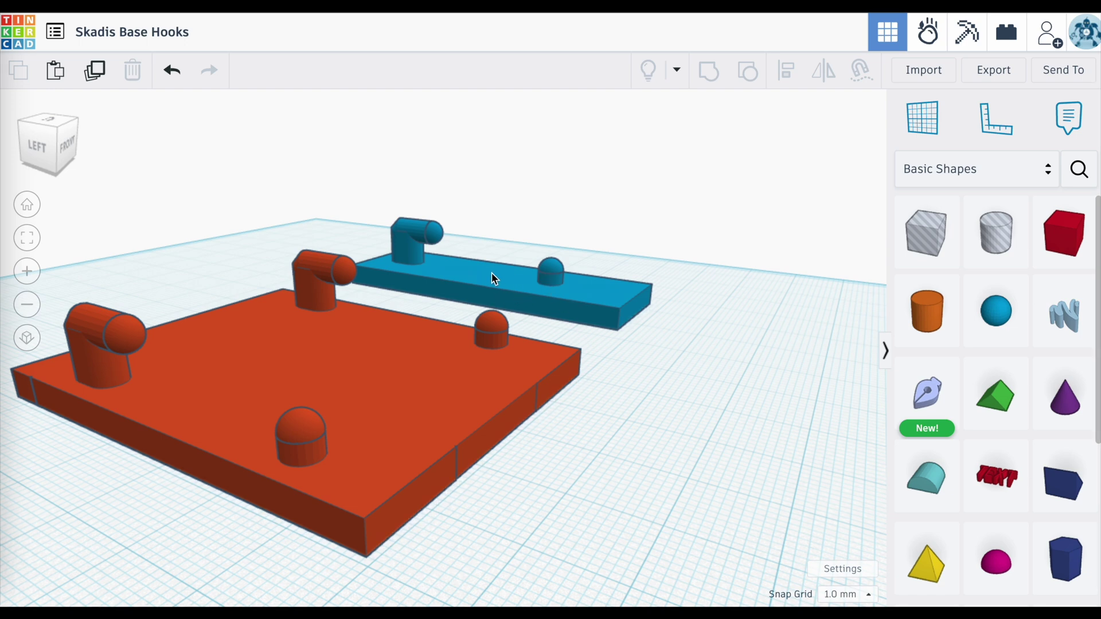
Drag the blue hook bar behind the red hook base, about -1 and 3 mm from its start.
mouse_move(491, 275)
mouse_down()
mouse_move(540, 287)
mouse_move(513, 266)
mouse_move(500, 287)
mouse_move(491, 275)
mouse_move(497, 280)
mouse_up()
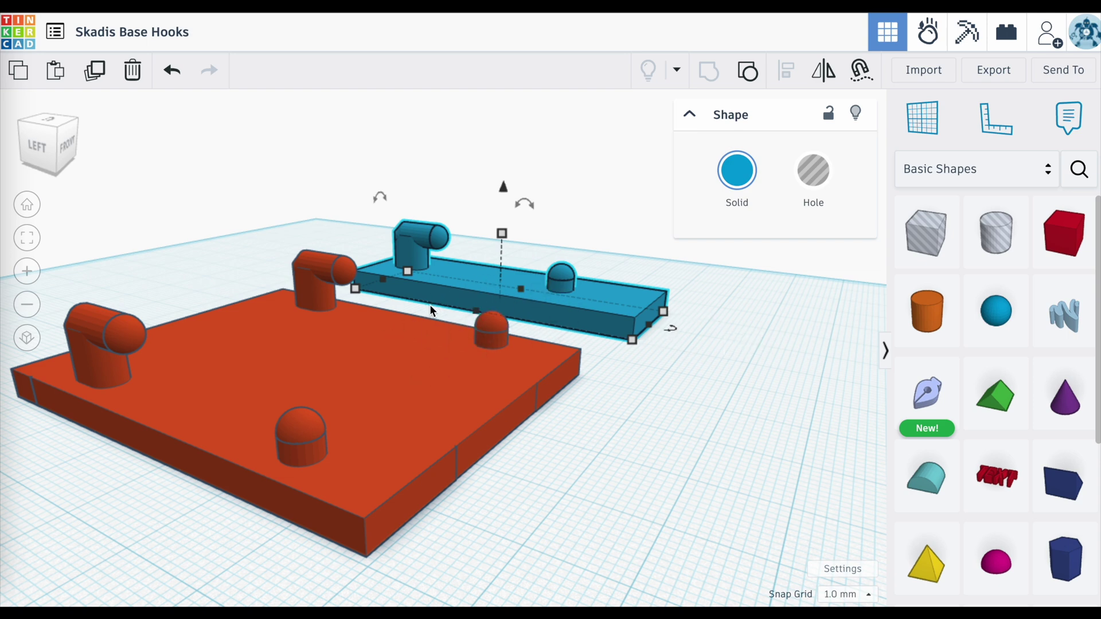
mouse_move(449, 281)
mouse_down()
mouse_move(520, 288)
mouse_move(468, 270)
mouse_move(447, 279)
mouse_up()
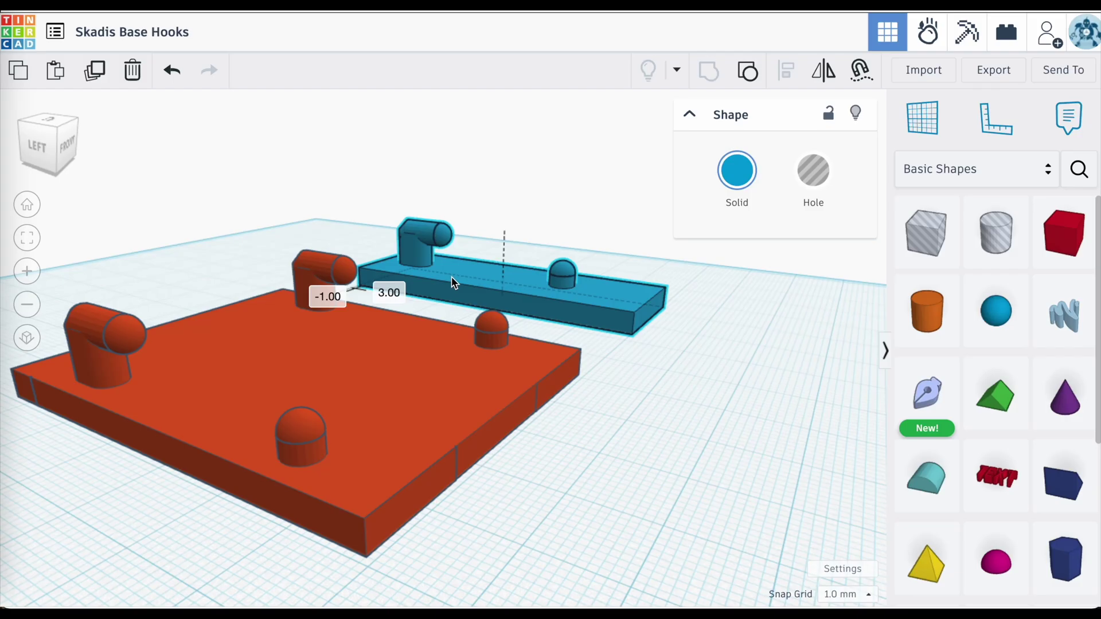
Nudge the blue hook bar left, down and right in 1 mm steps until it lines up.
key(Left)
key(Right)
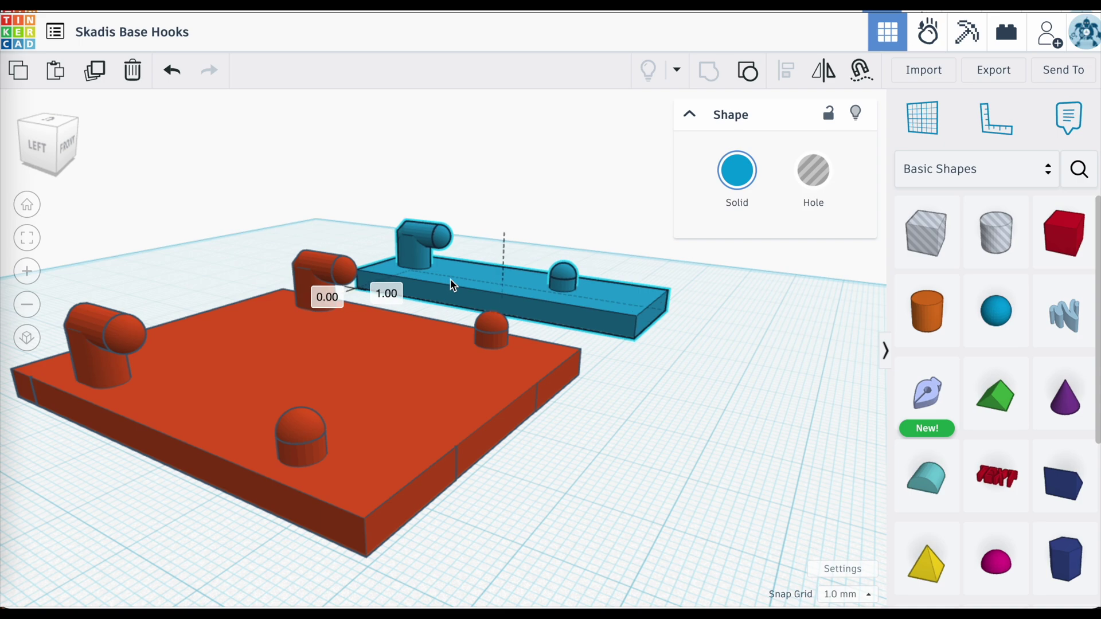
key(Left)
key(Down)
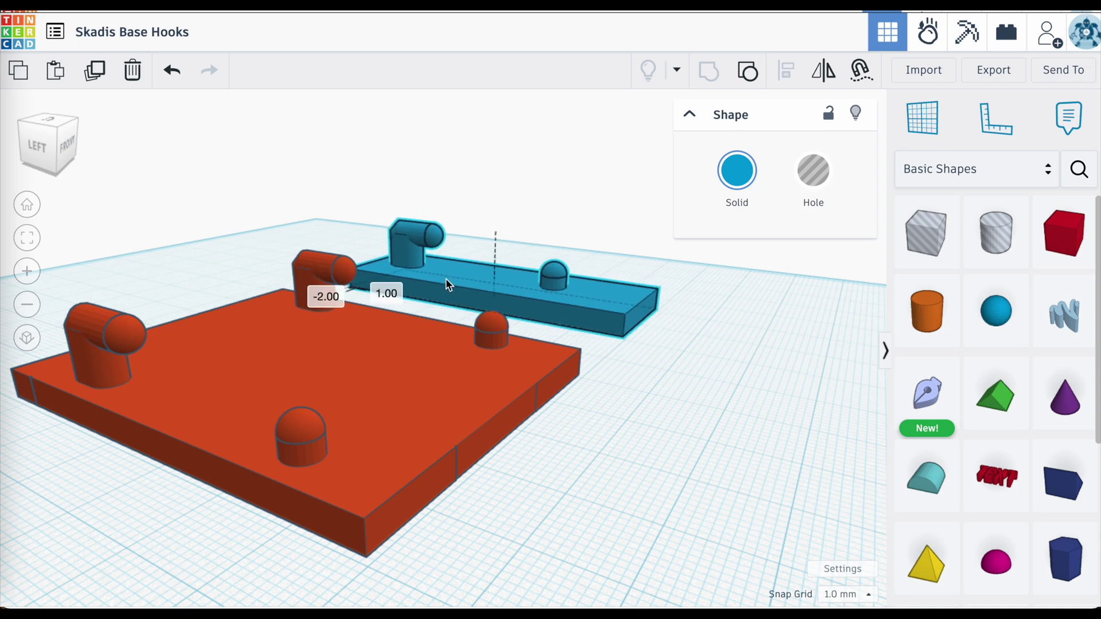
key(Right)
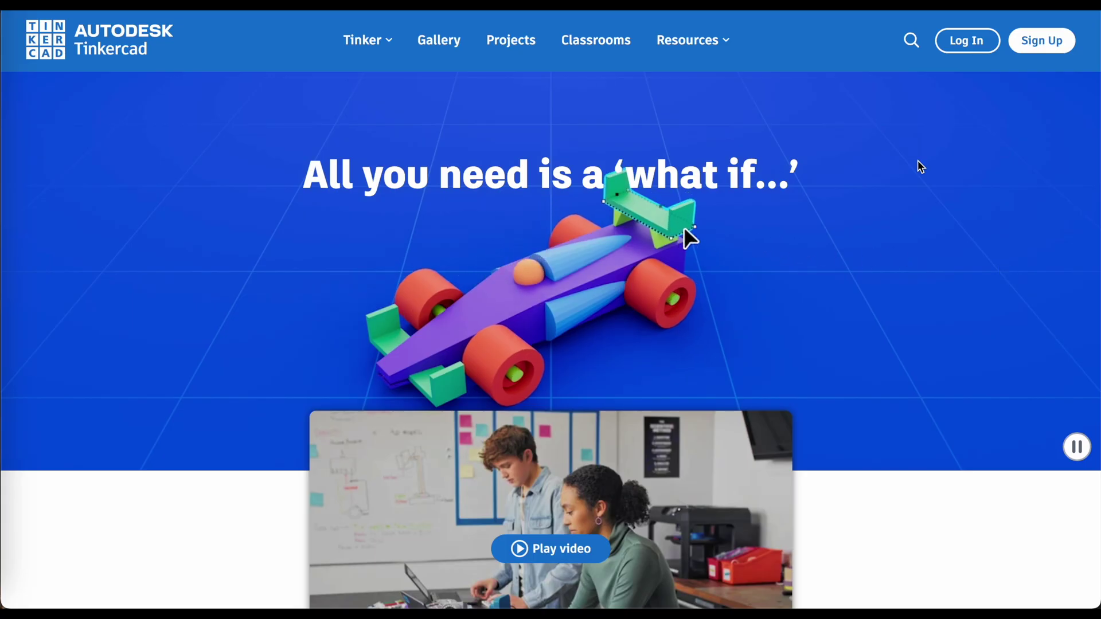
Scroll the Tinkercad homepage down to its feature highlights section.
scroll(918, 161, down, 8)
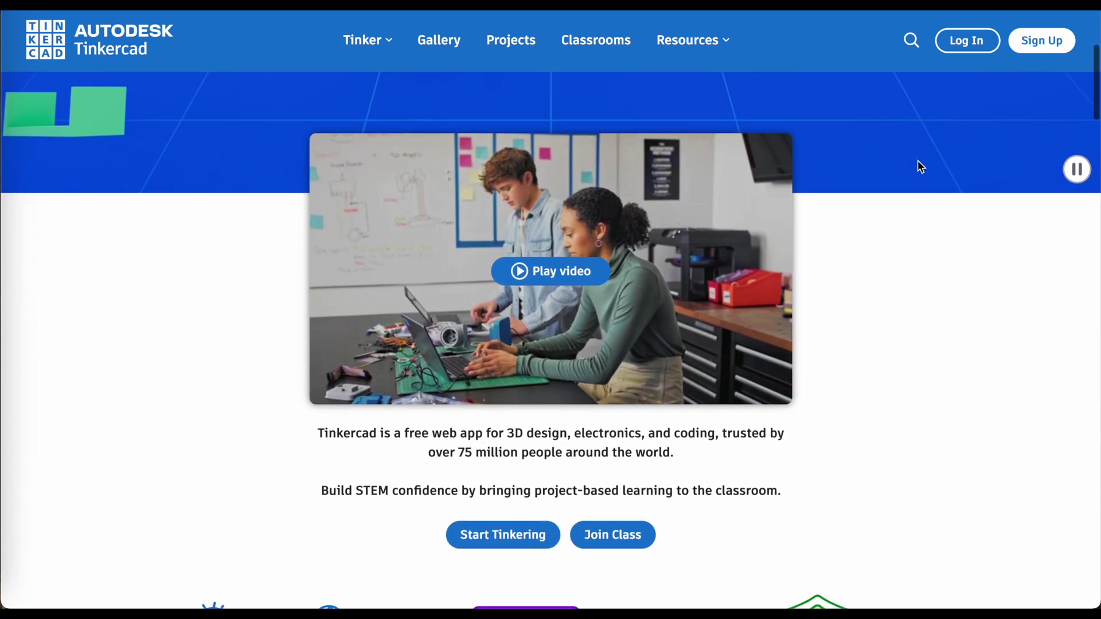
scroll(918, 166, down, 3)
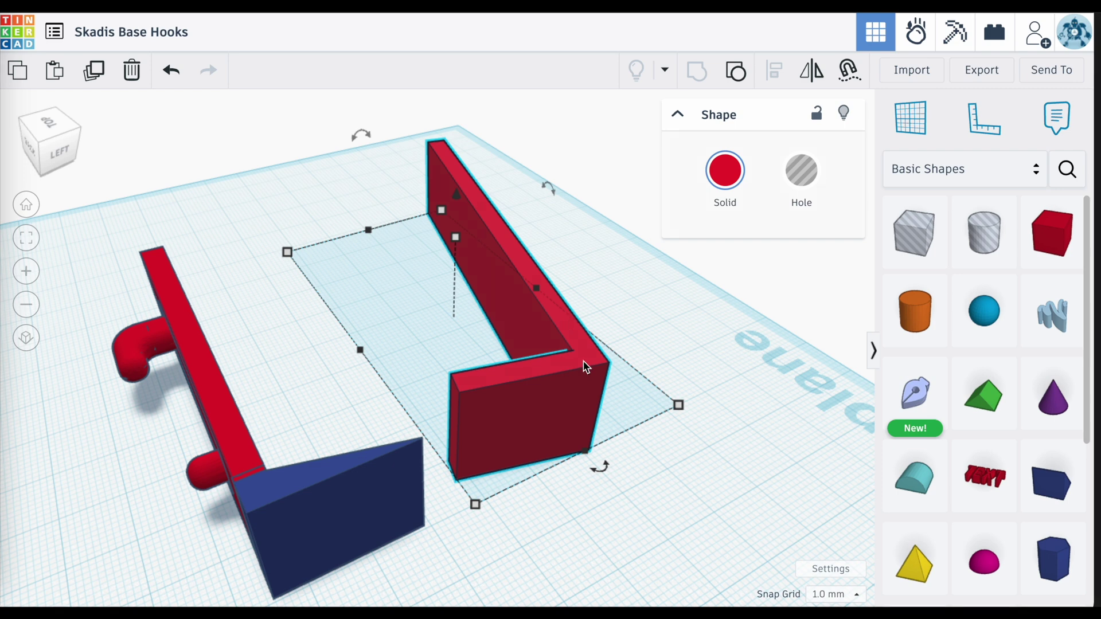
Slide the red L-shaped wall left until it butts against the blue wedge.
key(Left)
key(Left)
key(Left)
key(Left)
key(Left)
key(Left)
key(Left)
key(Left)
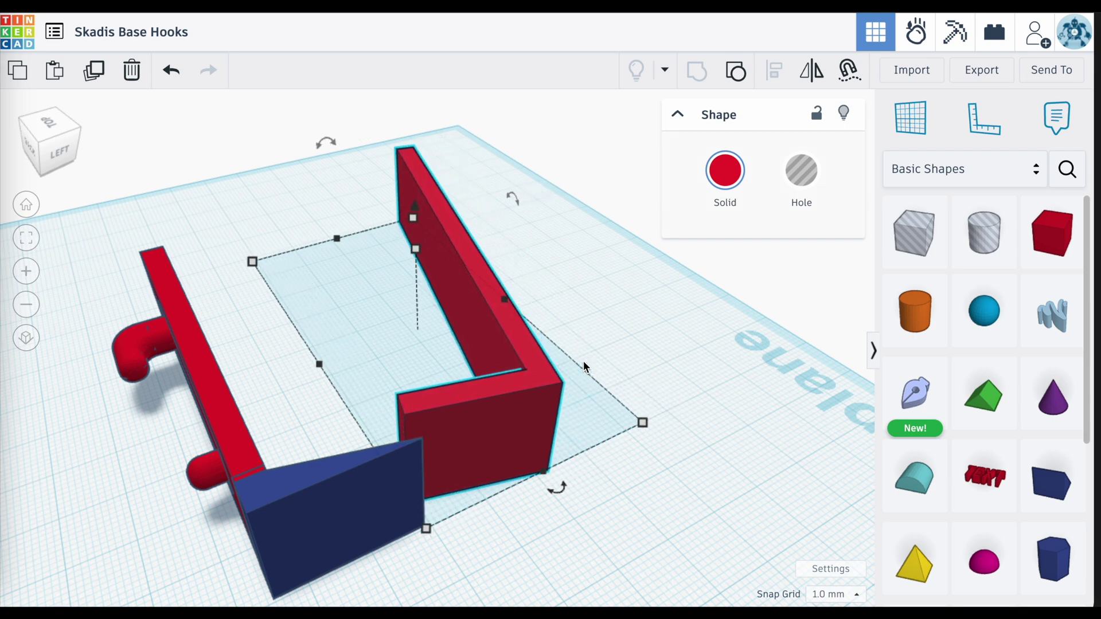
key(Left)
key(Left)
key(Left)
key(Left)
key(Left)
key(Left)
key(Left)
key(Left)
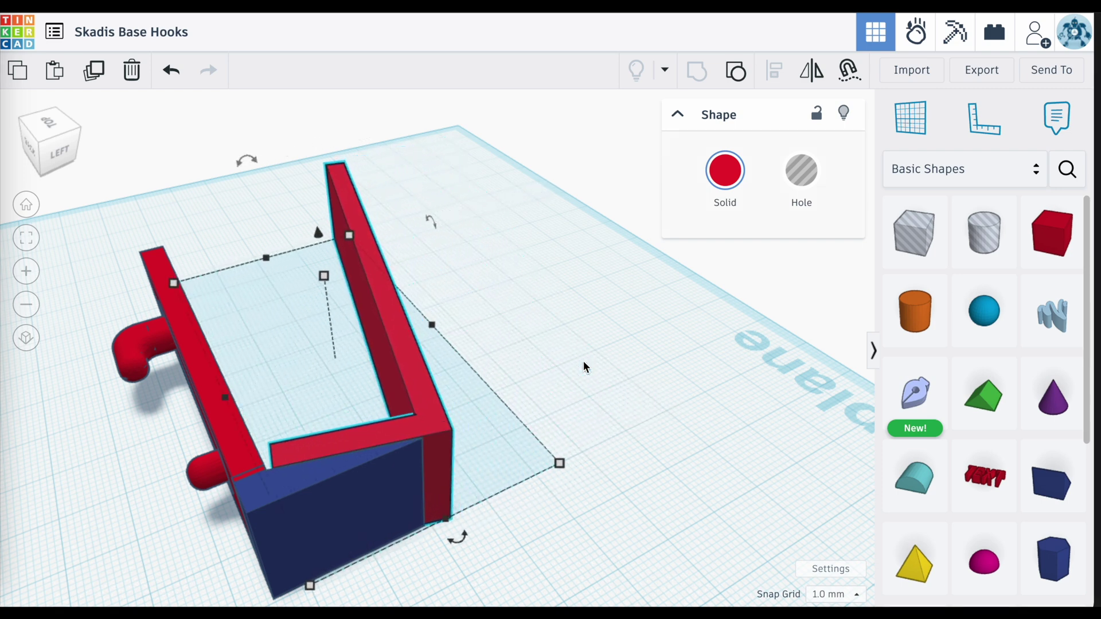
key(Left)
key(Left)
key(Left)
key(Left)
key(Left)
key(Left)
key(Left)
key(Left)
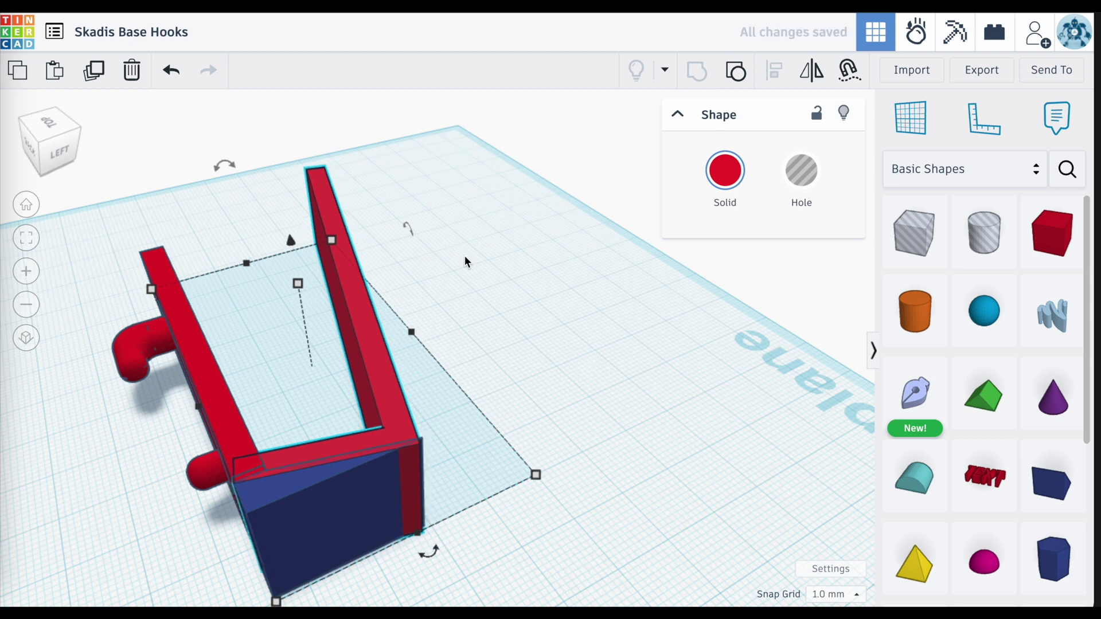
Check the hooked rail and L-shaped wall, undo the accidental change, and delete the stray orange cylinder.
click(206, 358)
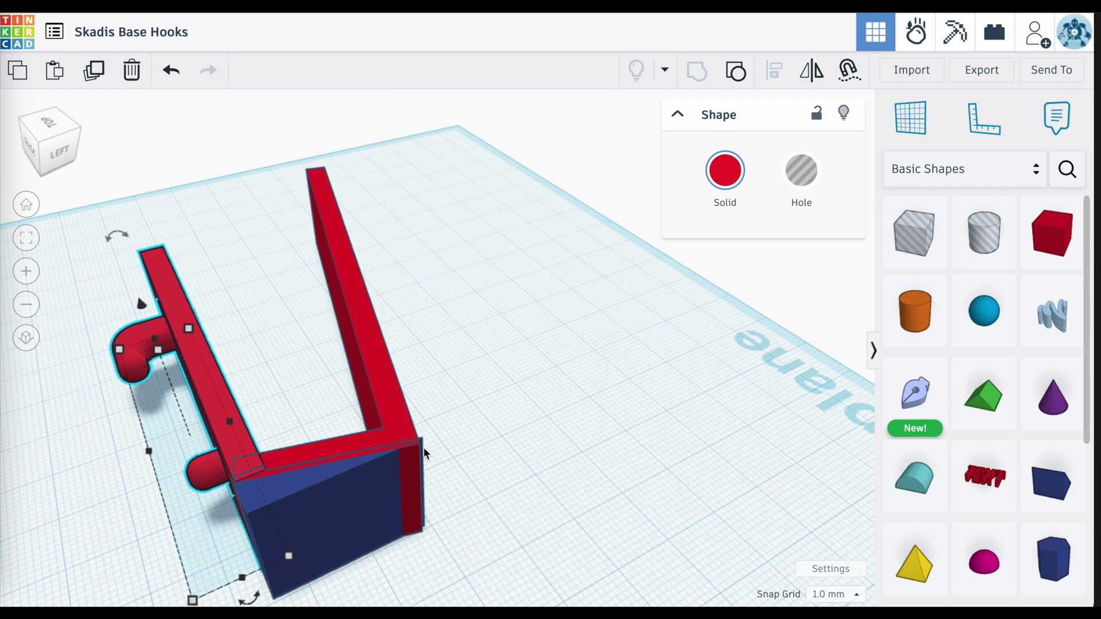
click(404, 423)
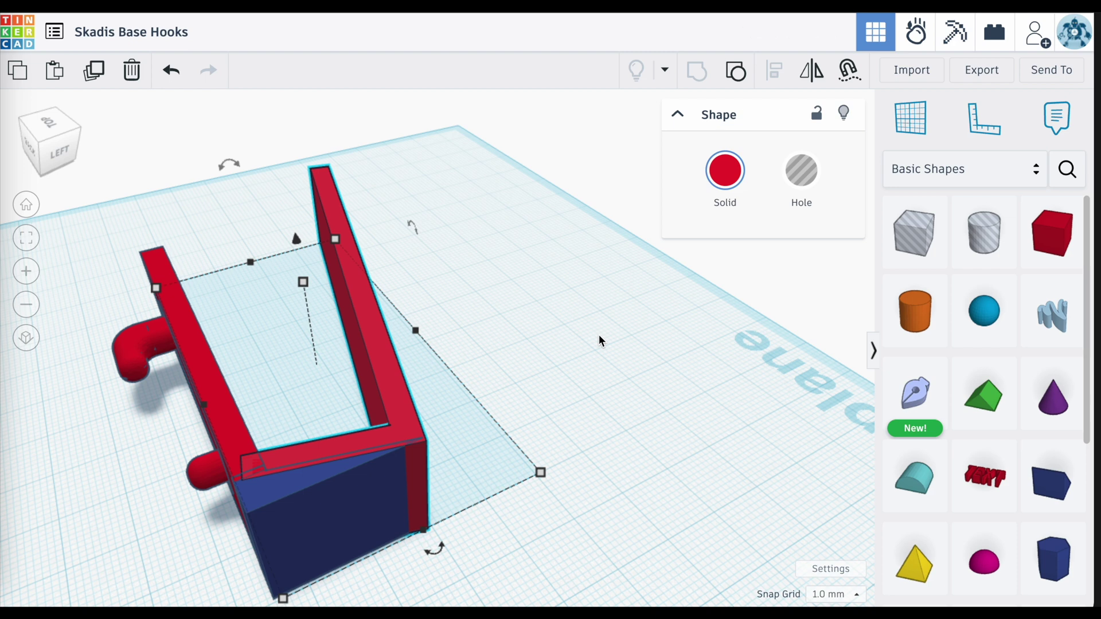
key(ctrl+z)
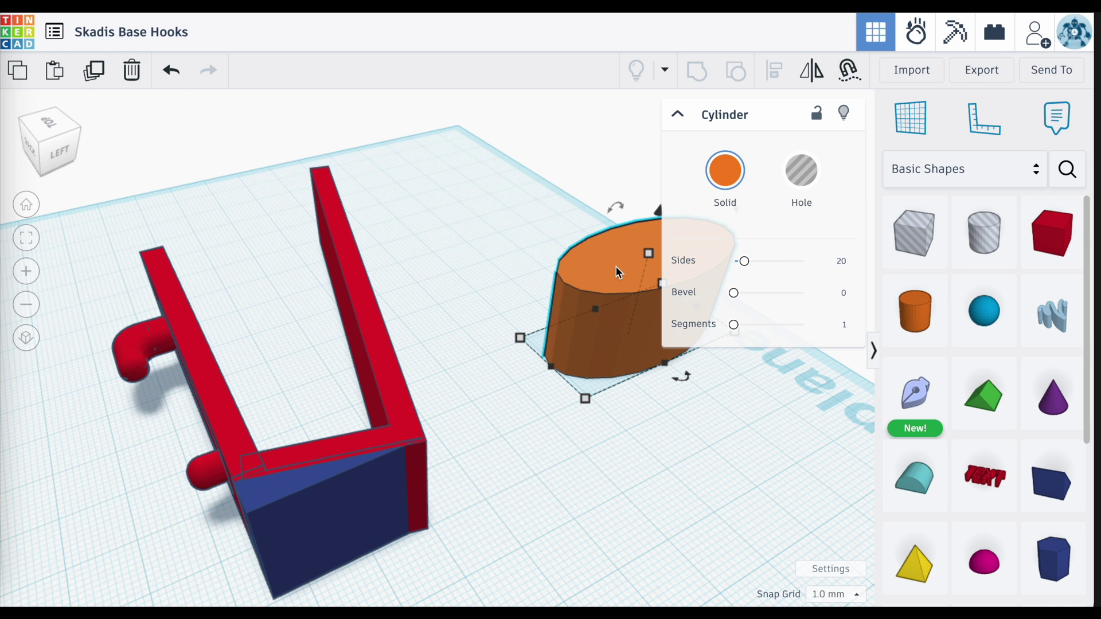
key(Delete)
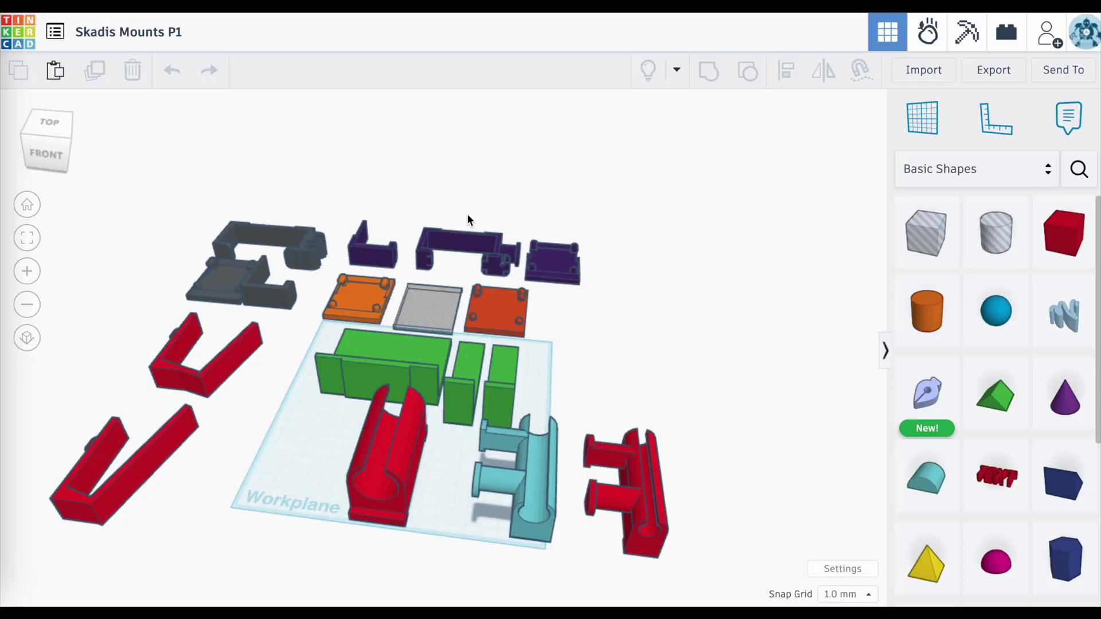
right_drag(470, 221, 273, 397)
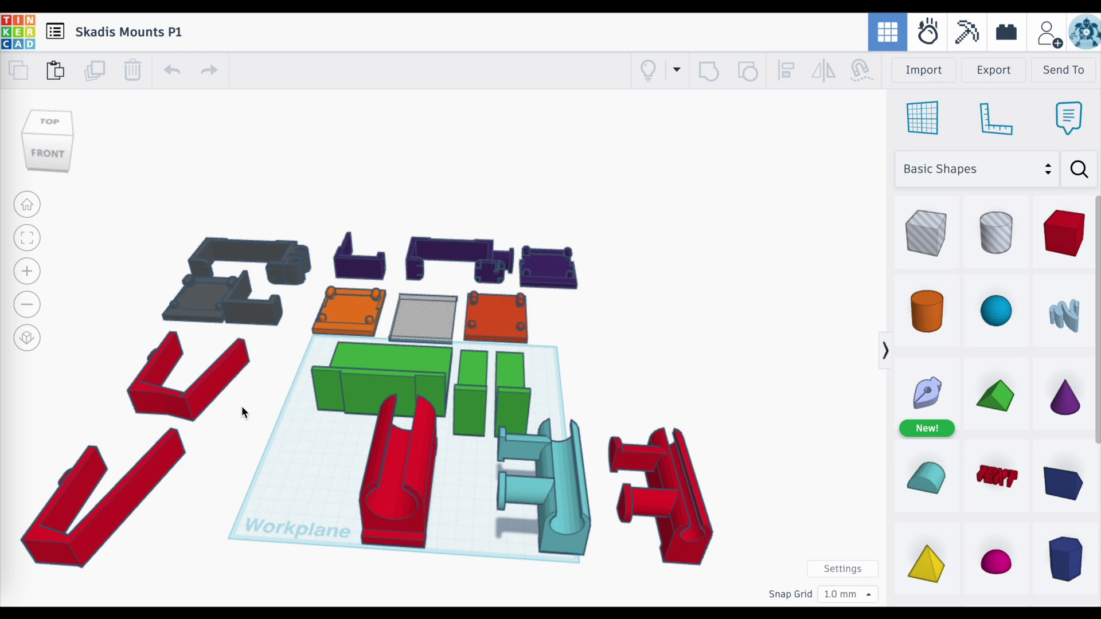
scroll(409, 284, up, 3)
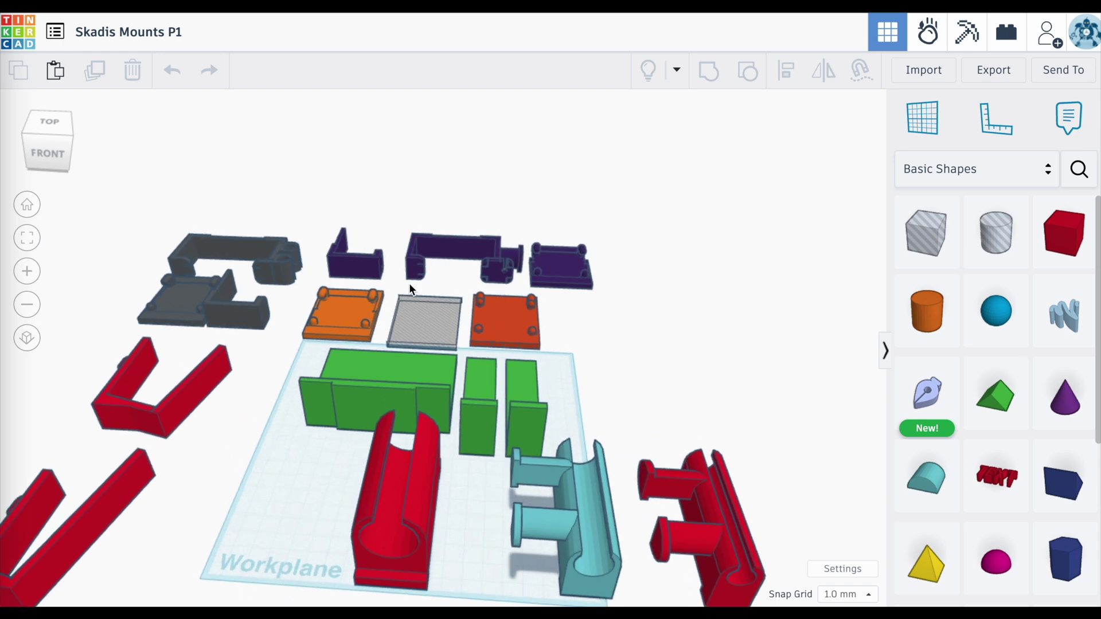
right_drag(408, 283, 551, 225)
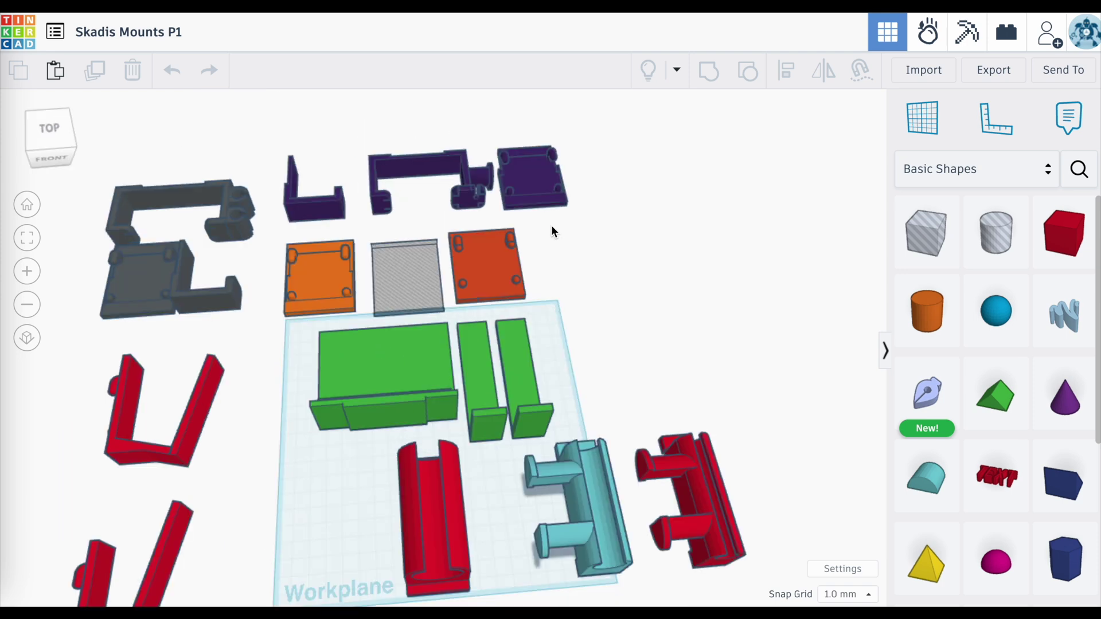
right_drag(551, 232, 630, 144)
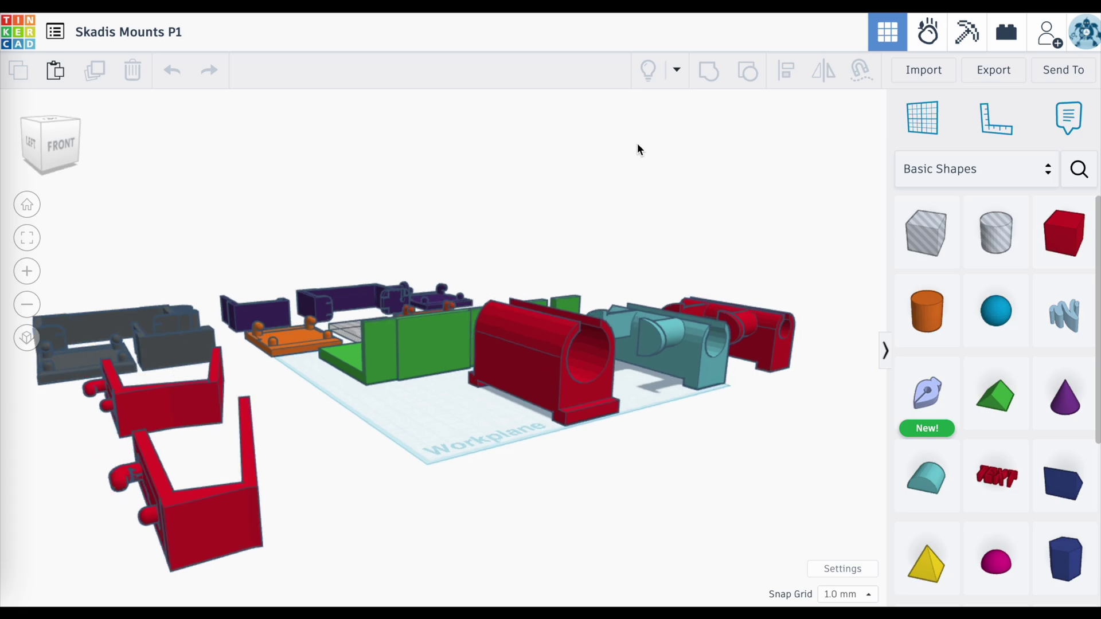